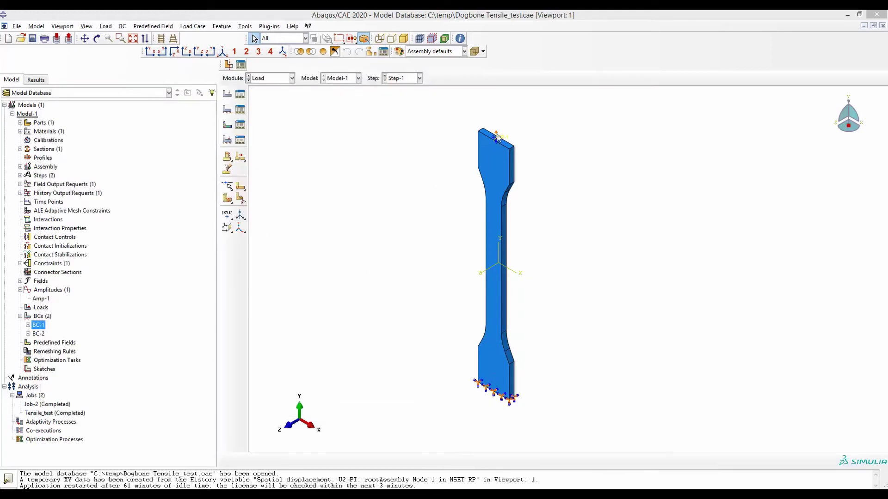
Step: Trace the displacement–time curve in red: ramp to 10, hold, unload to 5, reload to 15
{"action": "key", "text": "alt+Tab"}
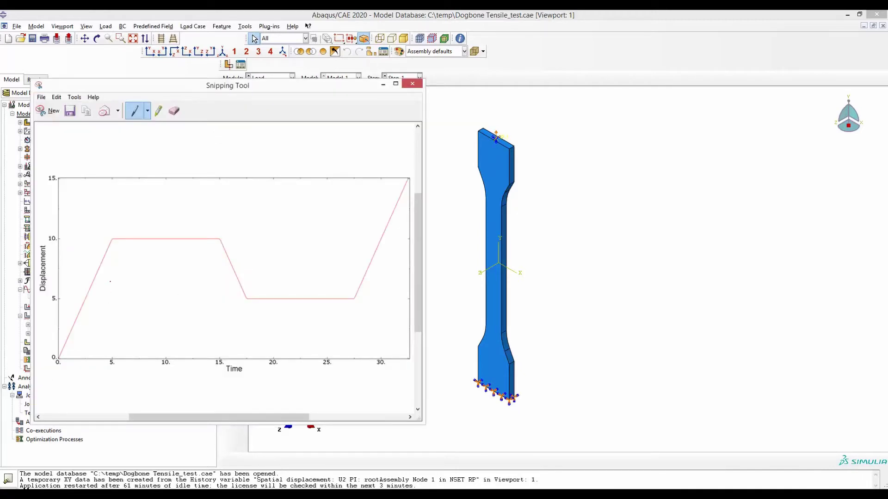
{"action": "mouse_move", "coordinate": [59, 358]}
{"action": "left_mouse_down"}
{"action": "mouse_move", "coordinate": [114, 240]}
{"action": "mouse_move", "coordinate": [63, 239]}
{"action": "left_mouse_up"}
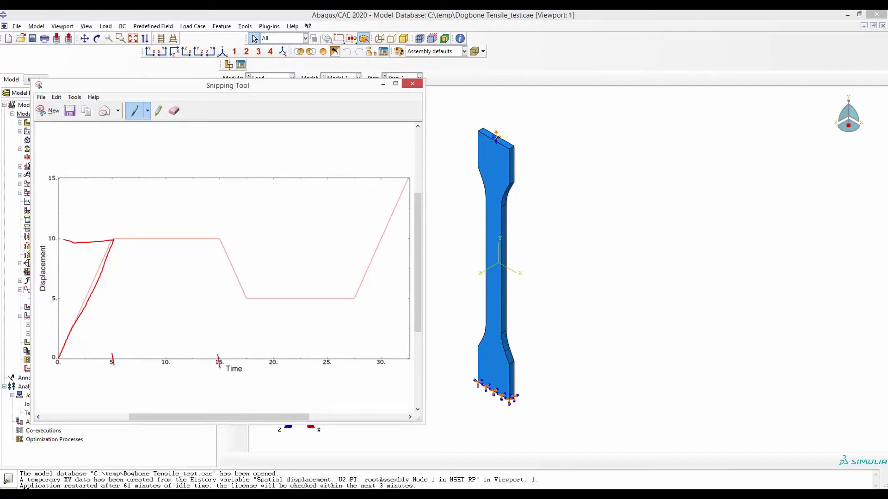
{"action": "left_click_drag", "start_coordinate": [194, 237], "coordinate": [114, 239]}
{"action": "left_click_drag", "start_coordinate": [231, 271], "coordinate": [242, 296]}
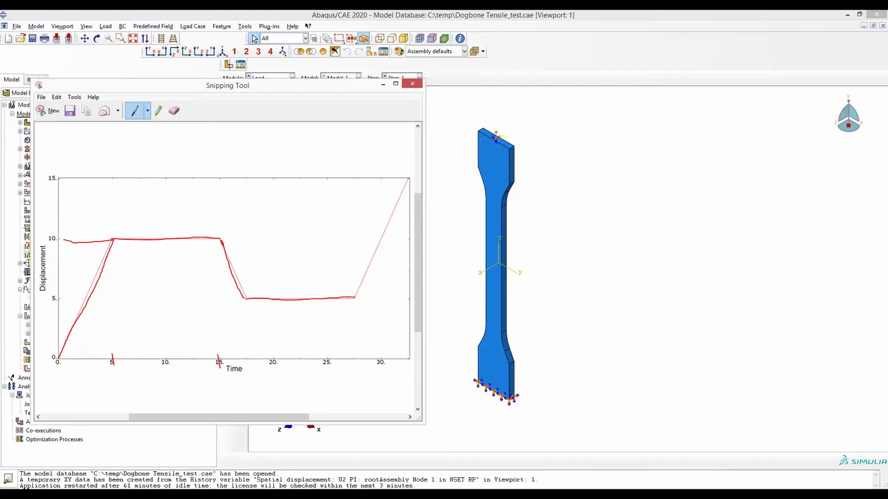
{"action": "left_click_drag", "start_coordinate": [362, 277], "coordinate": [408, 182]}
{"action": "left_click_drag", "start_coordinate": [259, 90], "coordinate": [296, 95]}
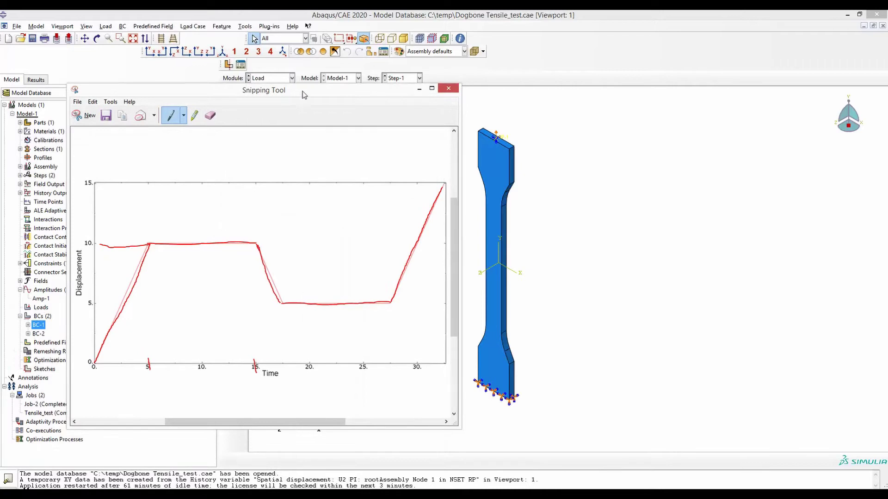
{"action": "key", "text": "alt+Tab"}
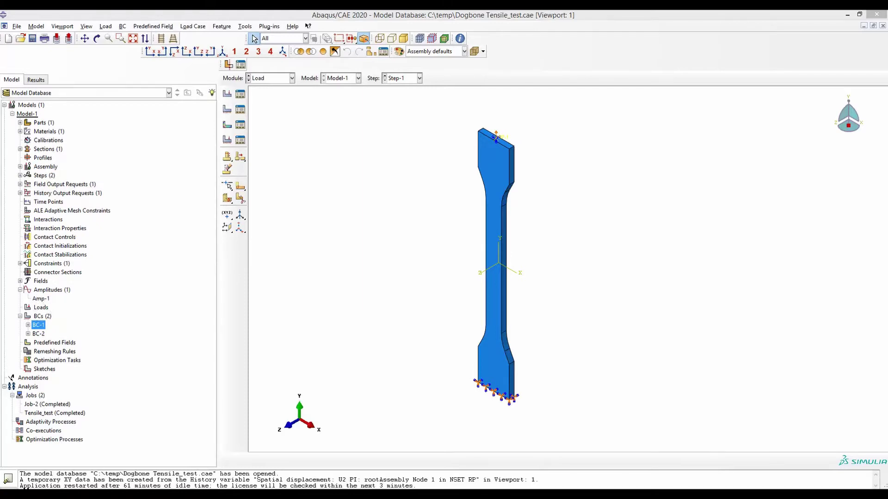
Step: Place the annotated displacement plot beside the animated Job-2 Mises contour on the dogbone
{"action": "key", "text": "alt+Tab"}
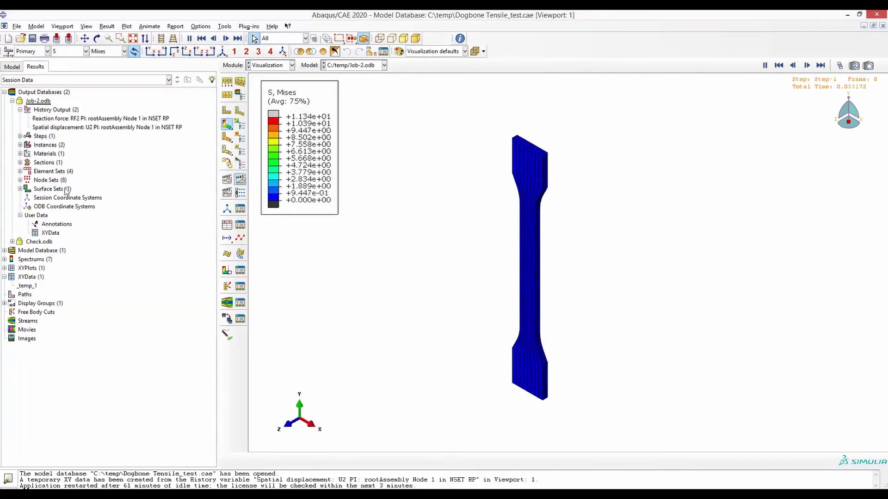
{"action": "key", "text": "alt+Tab"}
{"action": "left_click_drag", "start_coordinate": [276, 194], "coordinate": [362, 129]}
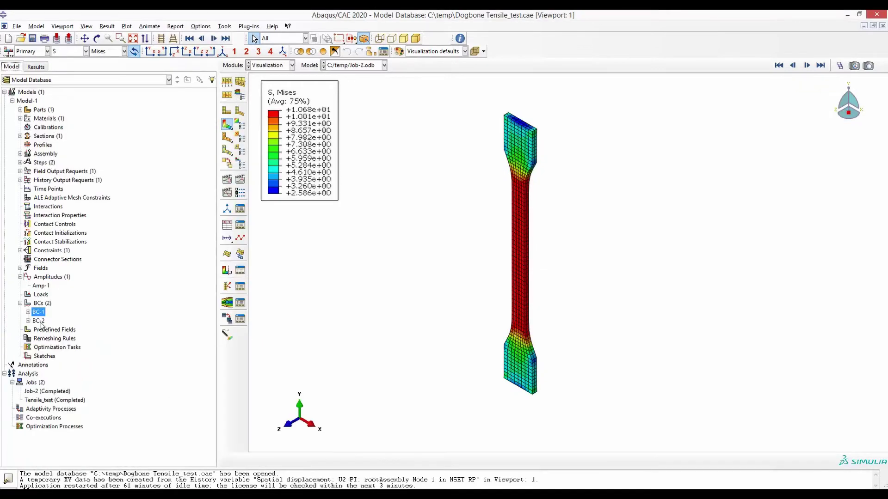
Step: Open the encastre boundary condition BC-2 to check it, then close it
{"action": "left_click", "coordinate": [39, 320]}
{"action": "double_click", "coordinate": [40, 322]}
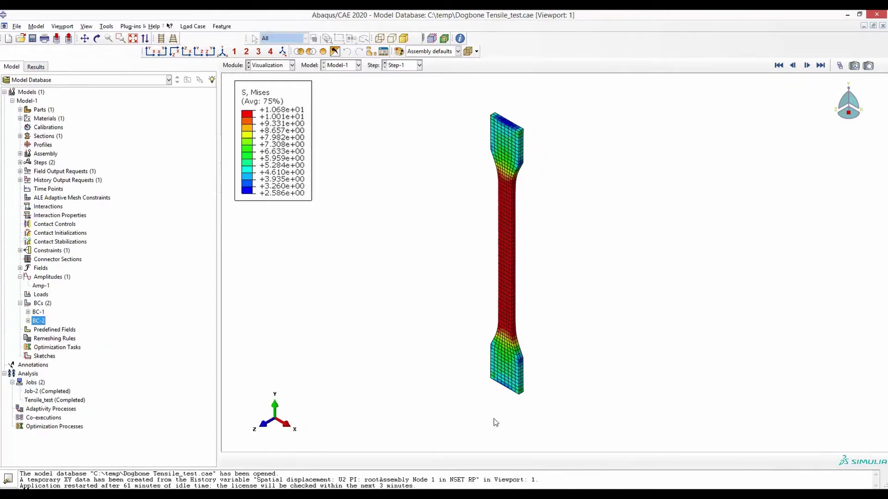
{"action": "left_click", "coordinate": [366, 320]}
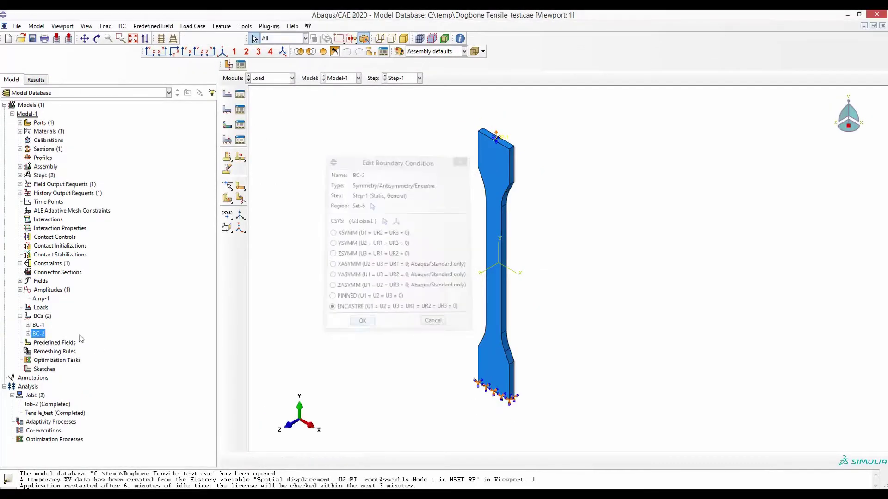
Step: Check BC-1's U2 = 5 on Amp-1 against the plot, then cancel without changes
{"action": "double_click", "coordinate": [39, 325]}
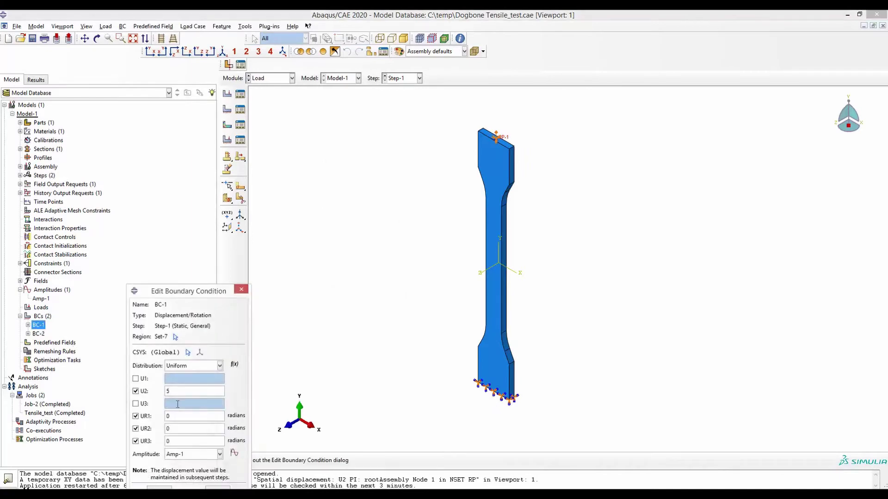
{"action": "left_click_drag", "start_coordinate": [193, 292], "coordinate": [153, 263]}
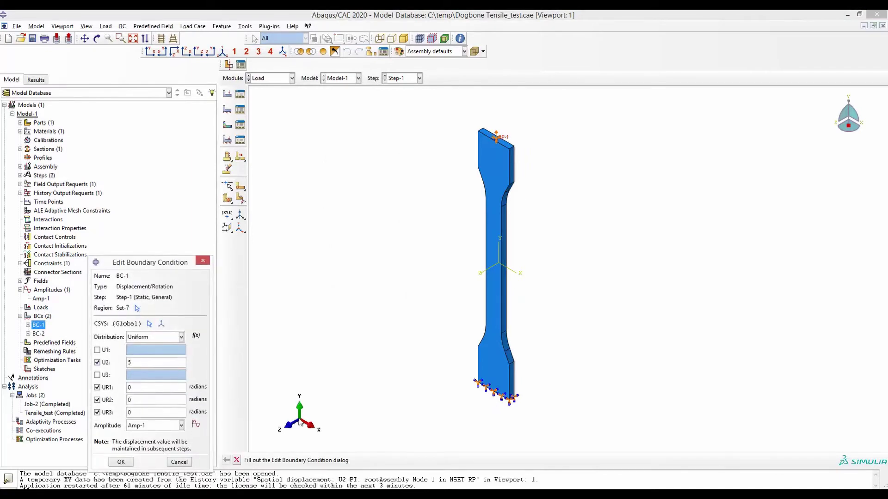
{"action": "double_click", "coordinate": [129, 363]}
{"action": "key", "text": "alt+Tab"}
{"action": "left_click_drag", "start_coordinate": [401, 111], "coordinate": [539, 93]}
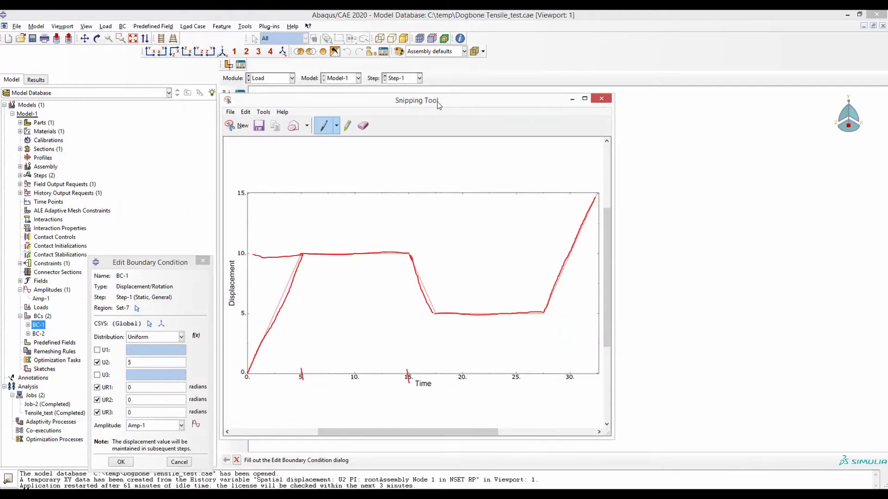
{"action": "left_click_drag", "start_coordinate": [438, 104], "coordinate": [485, 120]}
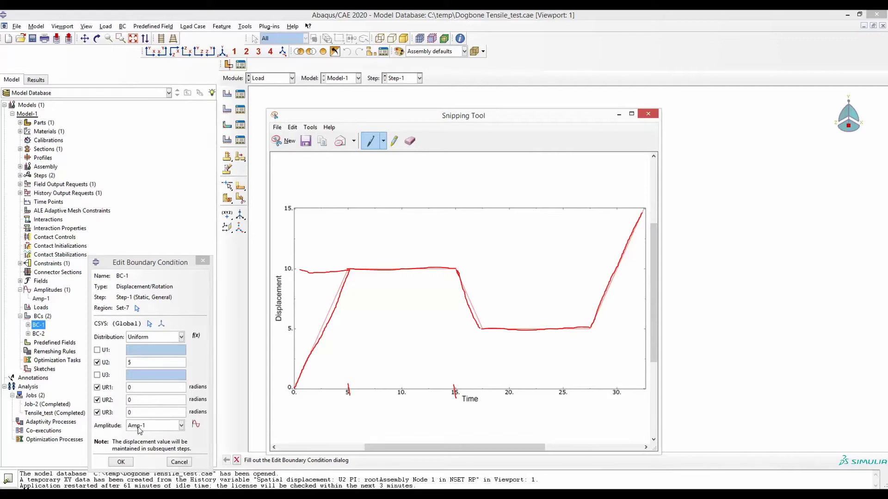
{"action": "left_click", "coordinate": [179, 462]}
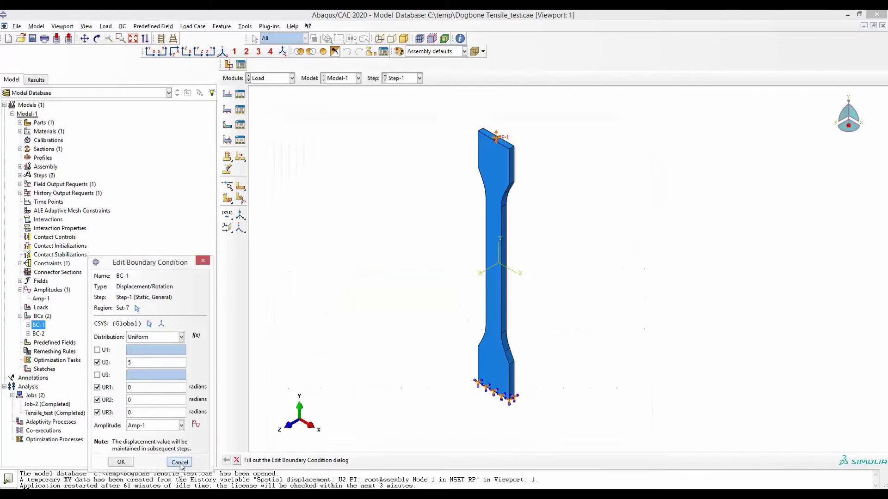
{"action": "double_click", "coordinate": [46, 299]}
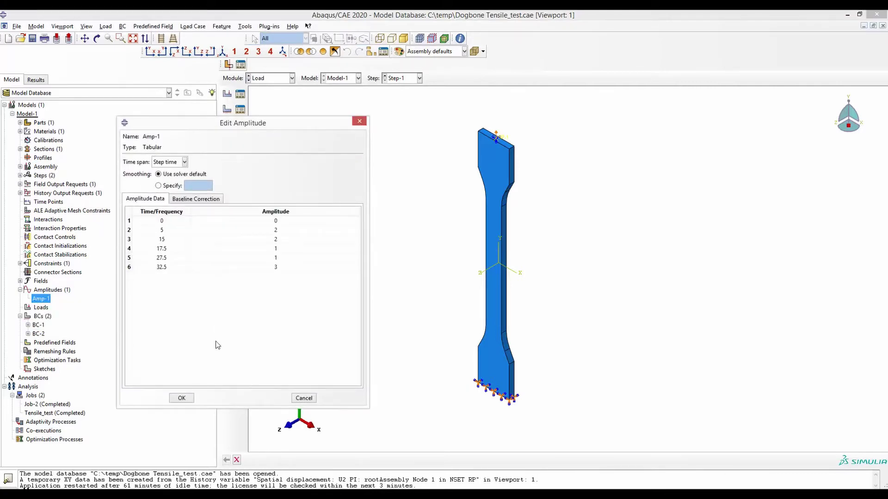
{"action": "left_click", "coordinate": [303, 398]}
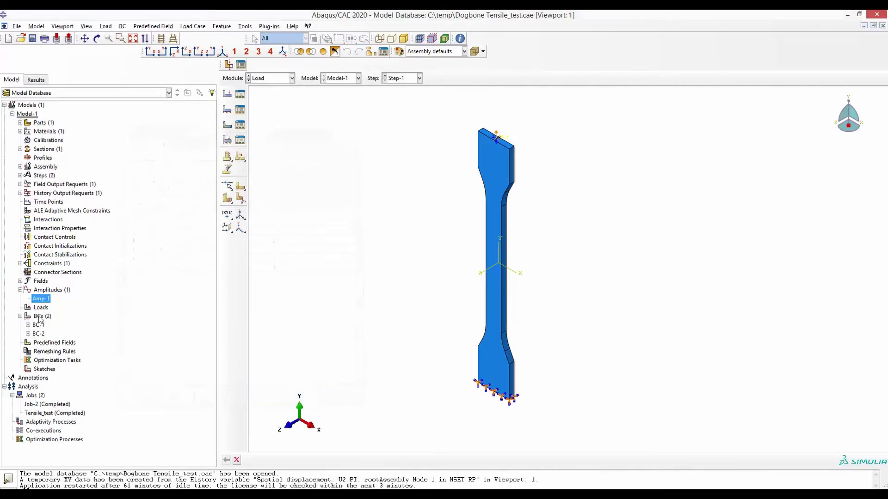
{"action": "double_click", "coordinate": [57, 291]}
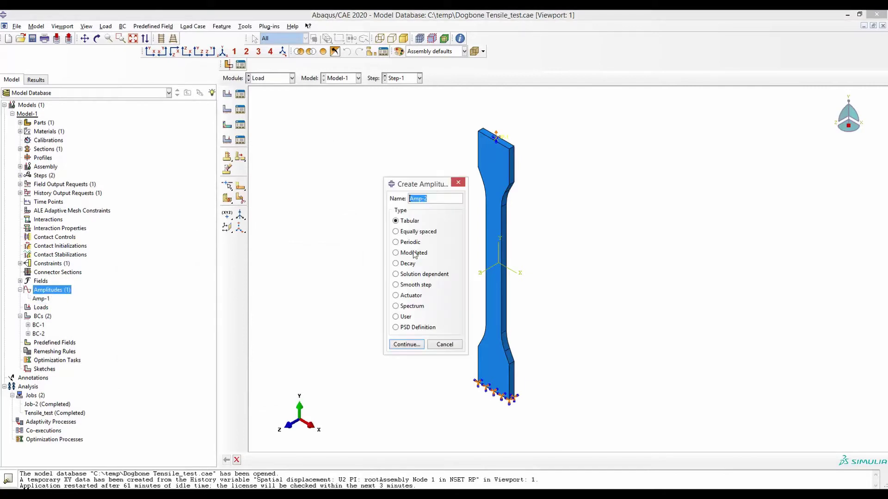
{"action": "left_click", "coordinate": [418, 345]}
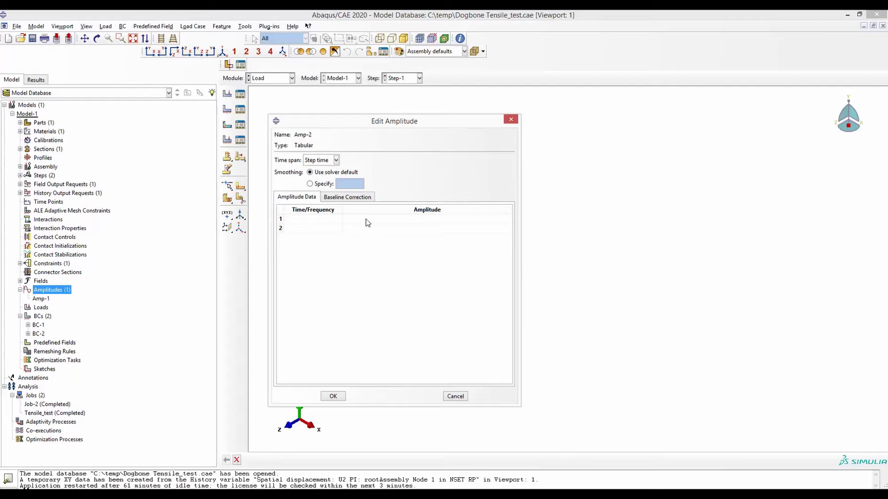
{"action": "right_click", "coordinate": [312, 231]}
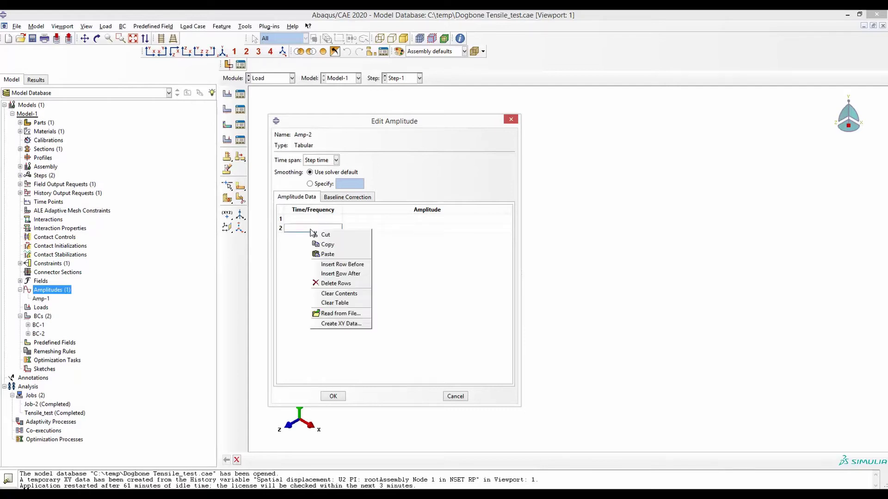
{"action": "left_click", "coordinate": [347, 274]}
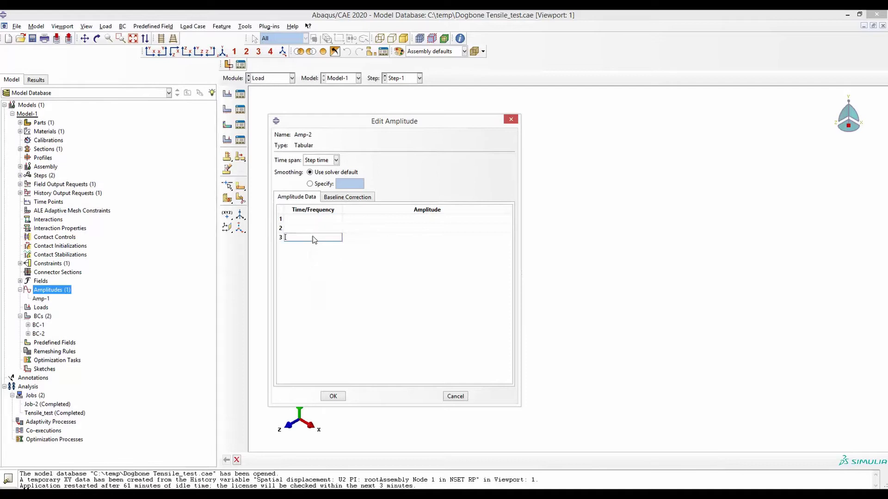
{"action": "right_click", "coordinate": [313, 238]}
{"action": "left_click", "coordinate": [338, 282]}
{"action": "left_click", "coordinate": [455, 396]}
{"action": "left_click", "coordinate": [393, 276]}
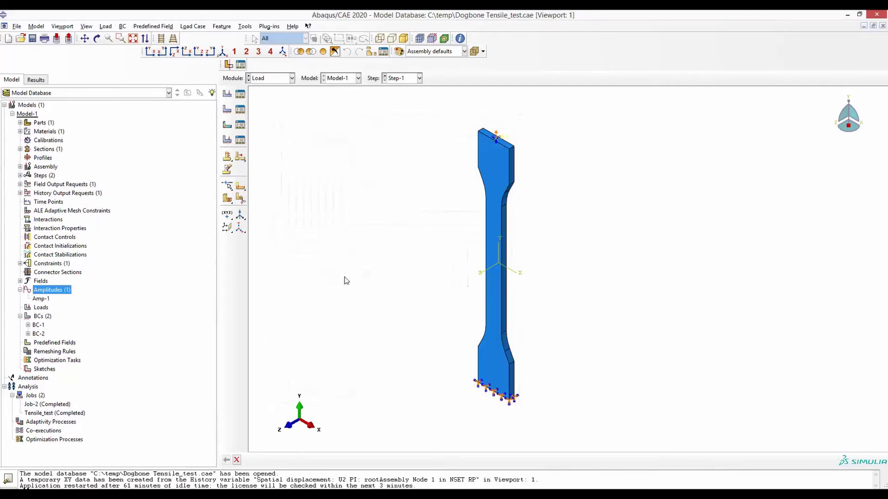
{"action": "double_click", "coordinate": [42, 302]}
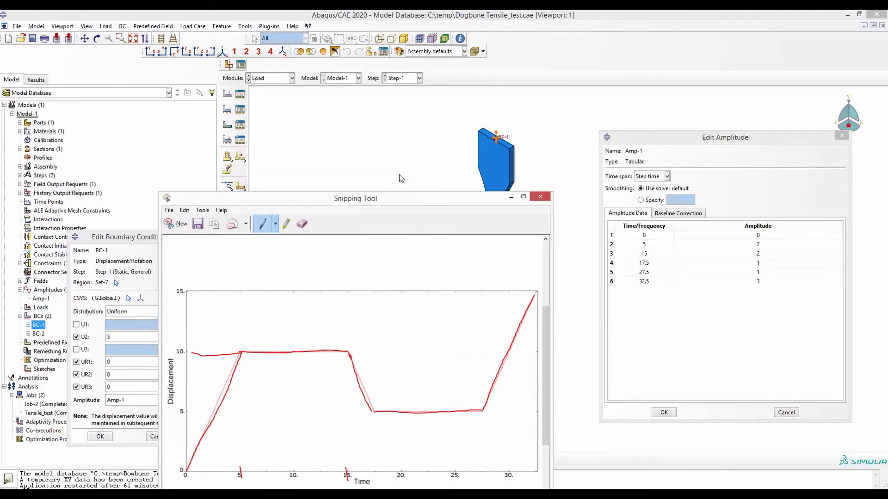
Step: Extend the red trace along the 10 plateau and mark the unloading end near time 17.5
{"action": "left_click_drag", "start_coordinate": [383, 201], "coordinate": [405, 104]}
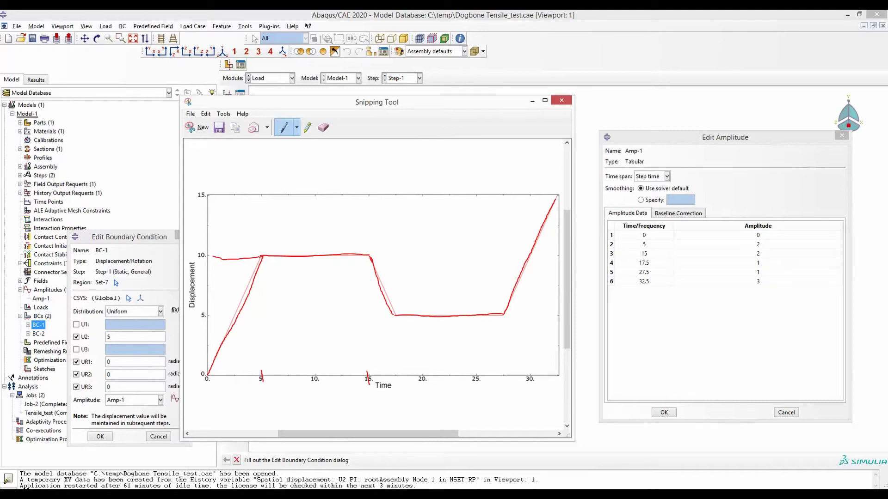
{"action": "left_click_drag", "start_coordinate": [342, 255], "coordinate": [371, 255]}
{"action": "mouse_move", "coordinate": [392, 339]}
{"action": "left_mouse_down"}
{"action": "mouse_move", "coordinate": [395, 369]}
{"action": "mouse_move", "coordinate": [397, 336]}
{"action": "left_mouse_up"}
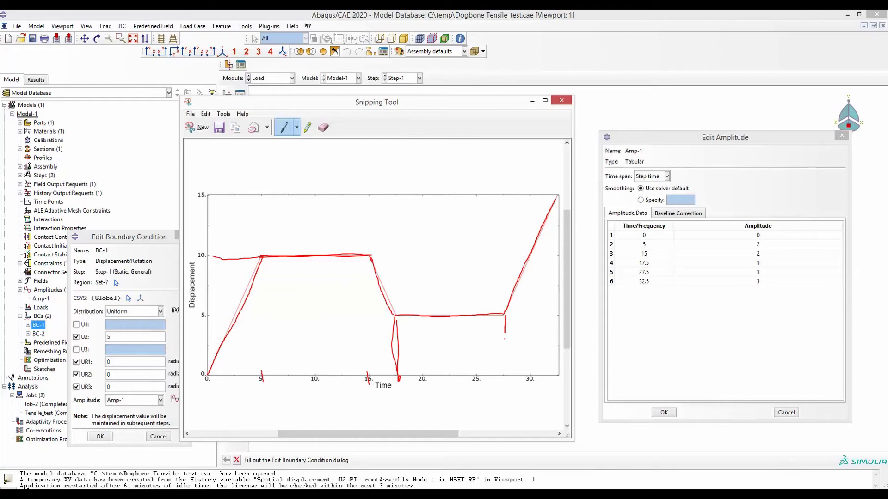
Step: Mark time 27.5 and draw red reference lines at displacement 5 and 15 across the plot
{"action": "left_click_drag", "start_coordinate": [505, 372], "coordinate": [503, 376]}
{"action": "left_click_drag", "start_coordinate": [453, 318], "coordinate": [442, 319]}
{"action": "left_click_drag", "start_coordinate": [427, 321], "coordinate": [413, 323]}
{"action": "left_click_drag", "start_coordinate": [392, 324], "coordinate": [344, 325]}
{"action": "left_click_drag", "start_coordinate": [318, 325], "coordinate": [248, 328]}
{"action": "left_click_drag", "start_coordinate": [227, 325], "coordinate": [217, 325]}
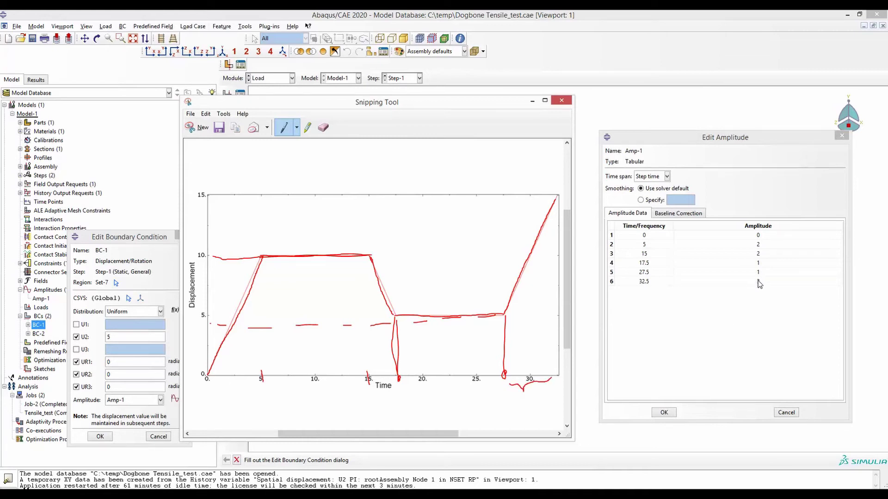
{"action": "mouse_move", "coordinate": [511, 194]}
{"action": "left_mouse_down"}
{"action": "mouse_move", "coordinate": [208, 195]}
{"action": "mouse_move", "coordinate": [222, 166]}
{"action": "left_mouse_up"}
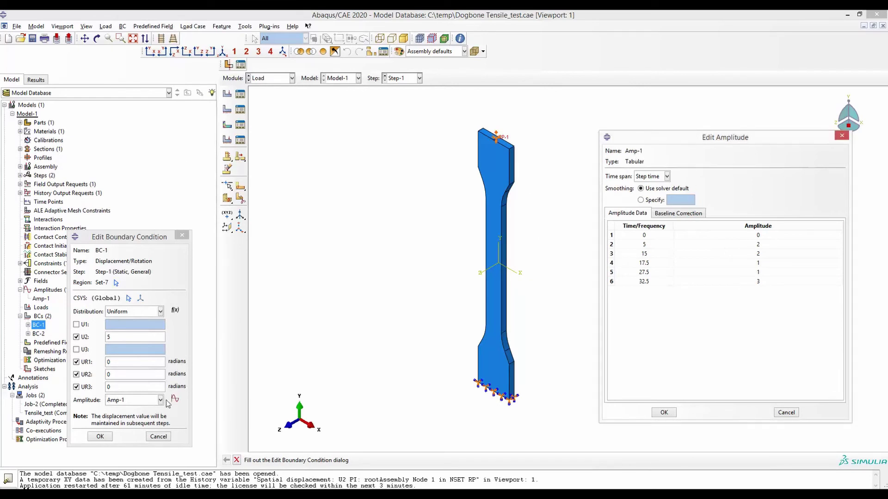
{"action": "left_click", "coordinate": [160, 400]}
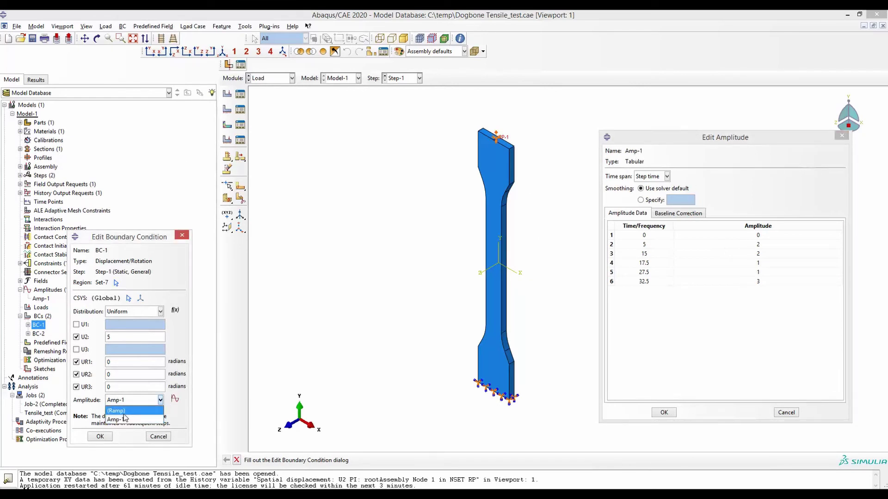
Step: Try the (Ramp) amplitude on BC-1, revert to Amp-1, and close both editors
{"action": "left_click", "coordinate": [124, 411]}
{"action": "left_click", "coordinate": [162, 404]}
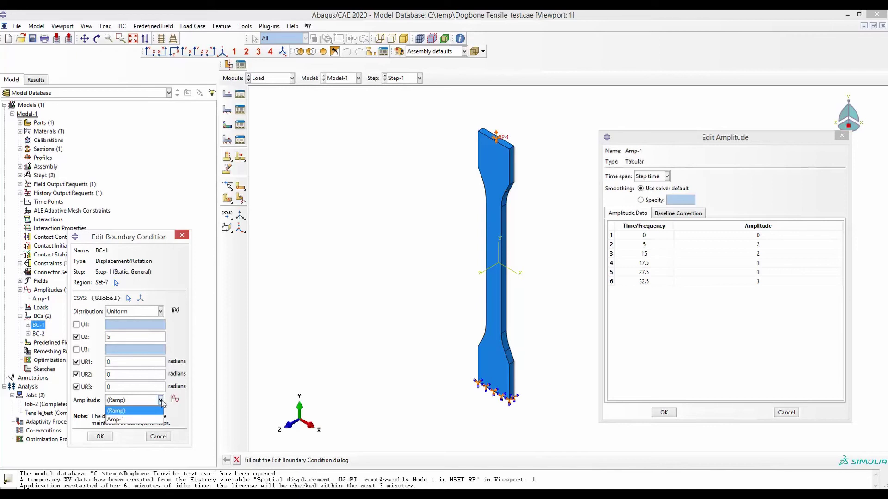
{"action": "left_click", "coordinate": [128, 418]}
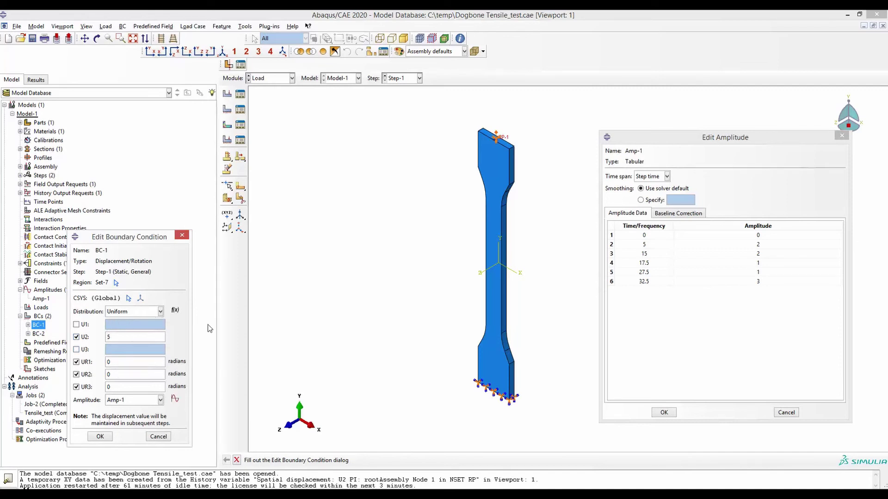
{"action": "key", "text": "Escape"}
Step: Check Step-1's 32.5 time period and close the step editor unchanged
{"action": "left_click", "coordinate": [20, 175]}
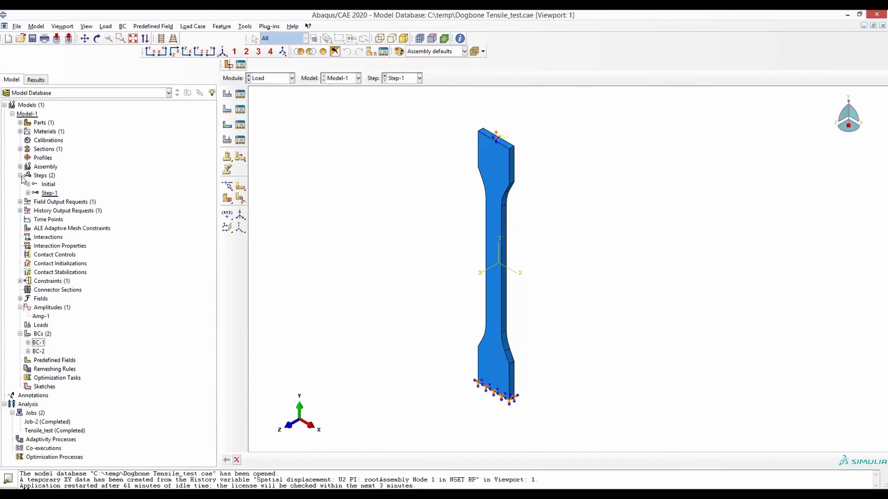
{"action": "double_click", "coordinate": [49, 192]}
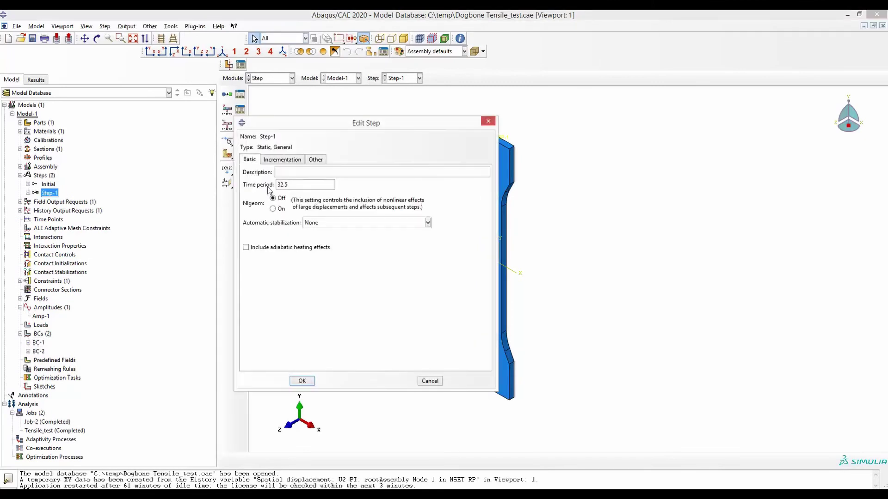
{"action": "left_click_drag", "start_coordinate": [292, 185], "coordinate": [276, 185]}
{"action": "left_click", "coordinate": [277, 185]}
{"action": "left_click", "coordinate": [302, 381]}
Step: Review BC-1 and the Amp-1 amplitude table without changes, then expand Constraints
{"action": "double_click", "coordinate": [39, 343]}
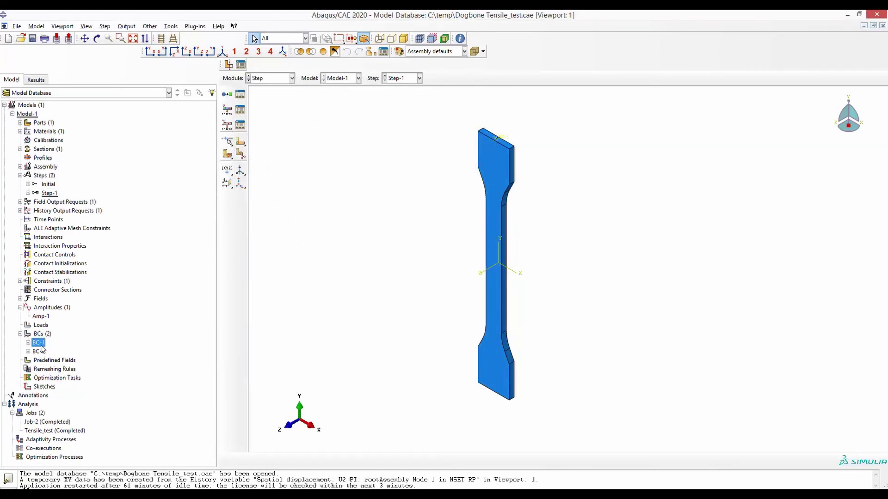
{"action": "left_click_drag", "start_coordinate": [92, 222], "coordinate": [262, 196]}
{"action": "left_click", "coordinate": [309, 396]}
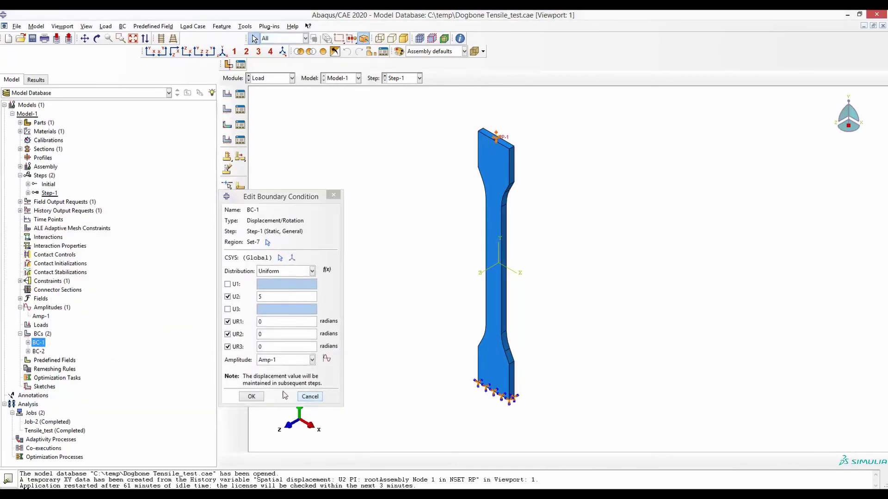
{"action": "double_click", "coordinate": [41, 316]}
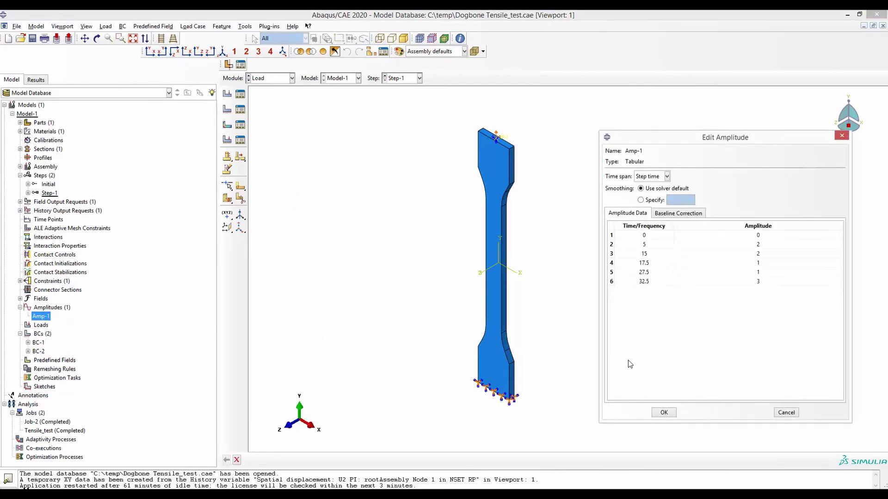
{"action": "left_click", "coordinate": [666, 413]}
{"action": "mouse_move", "coordinate": [48, 198]}
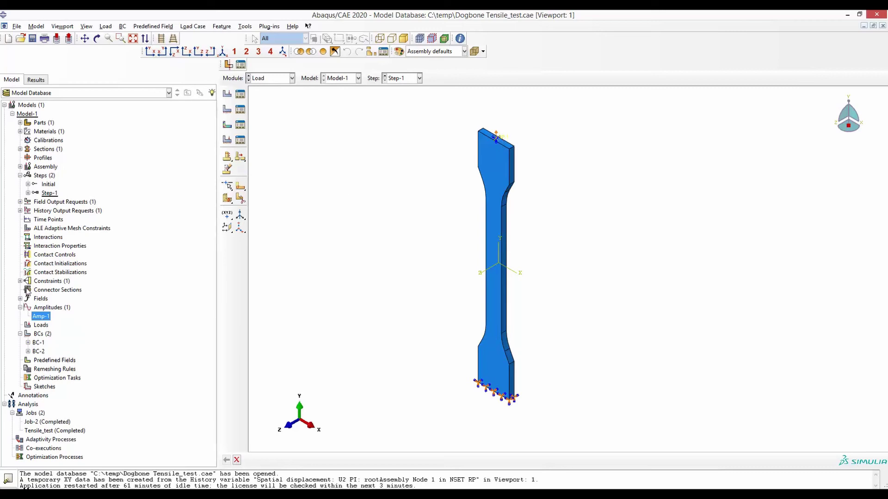
{"action": "left_click", "coordinate": [20, 282]}
Step: Accept Constraint-1's kinematic coupling unchanged and switch to the Visualization module
{"action": "double_click", "coordinate": [47, 290]}
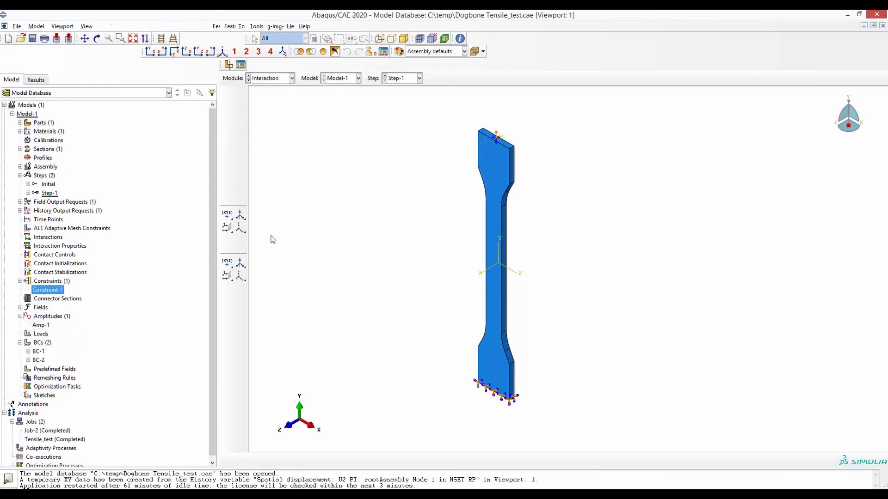
{"action": "scroll", "coordinate": [478, 133], "scroll_direction": "down", "scroll_amount": 2}
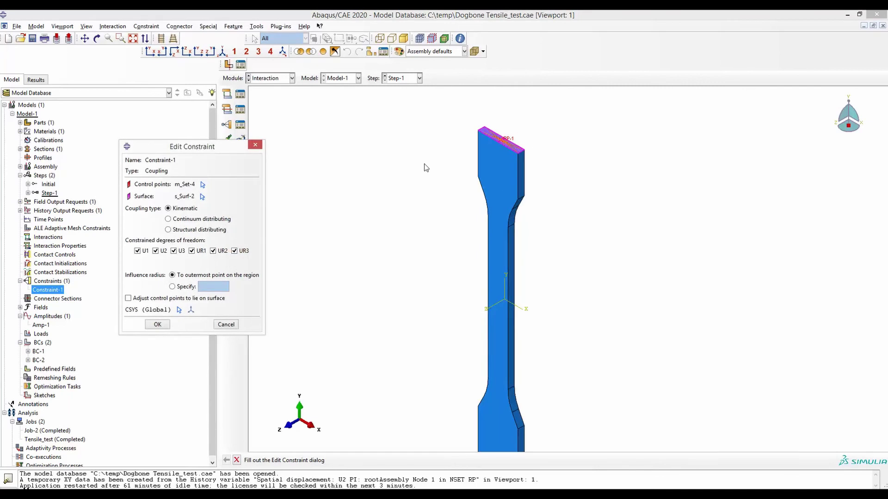
{"action": "left_click", "coordinate": [157, 324]}
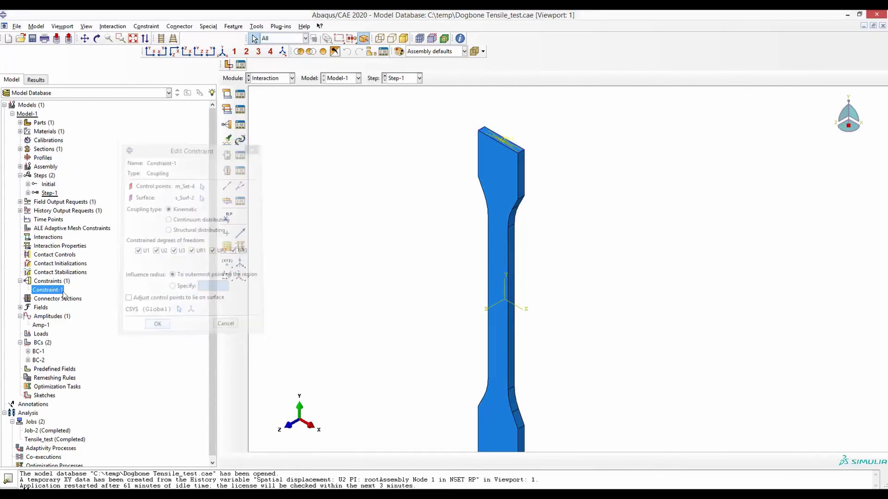
{"action": "left_click", "coordinate": [281, 78]}
{"action": "left_click", "coordinate": [268, 168]}
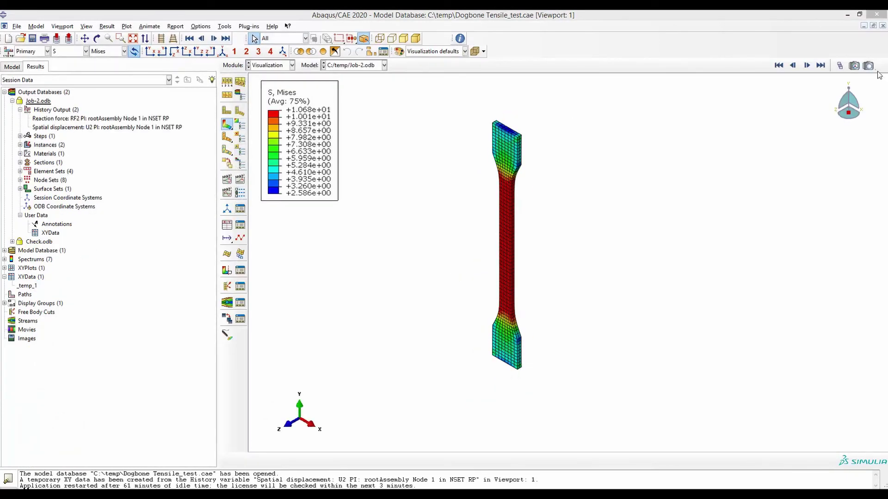
Step: Move Job-2's results to the final frame 336 and compare with the hand-drawn sketch
{"action": "left_click", "coordinate": [839, 66]}
{"action": "left_click_drag", "start_coordinate": [307, 331], "coordinate": [458, 333]}
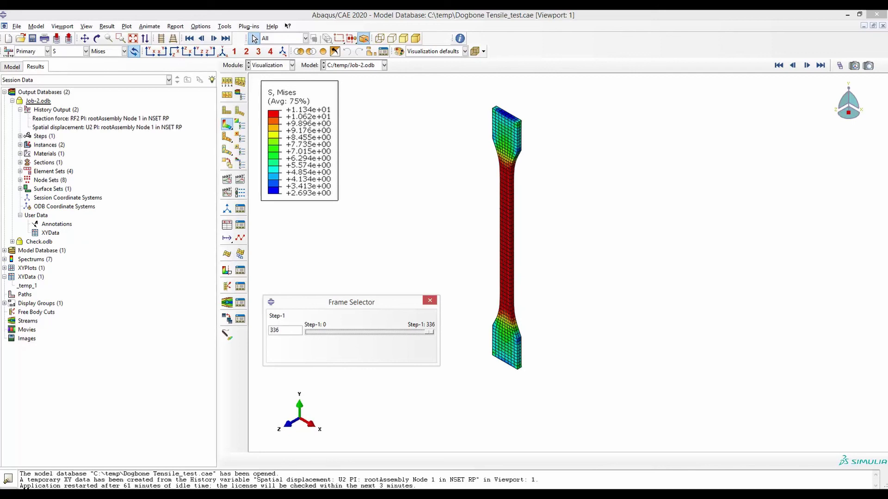
{"action": "key", "text": "alt+Tab"}
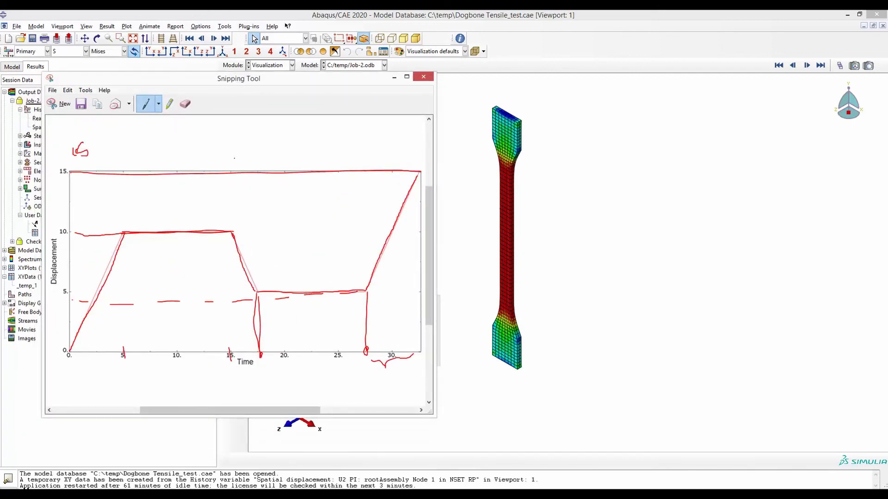
{"action": "key", "text": "alt+Tab"}
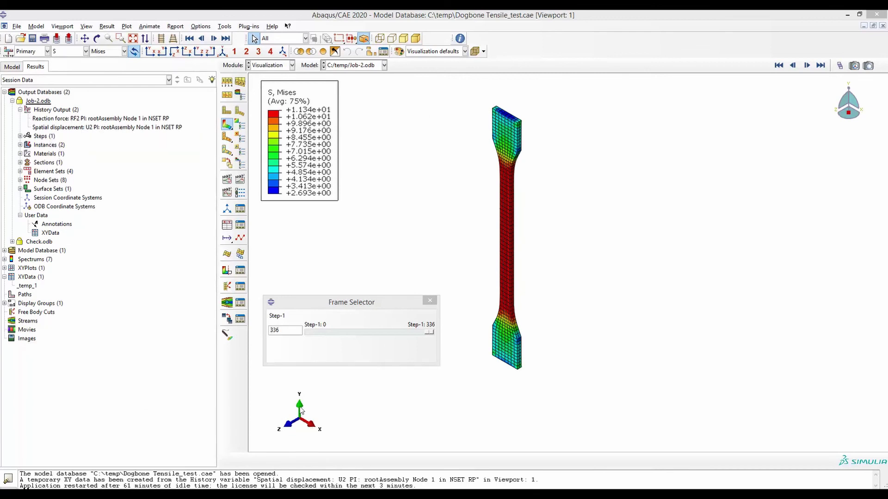
Step: Plot the reference point's U2 displacement and RF2 reaction force histories against time
{"action": "double_click", "coordinate": [135, 128]}
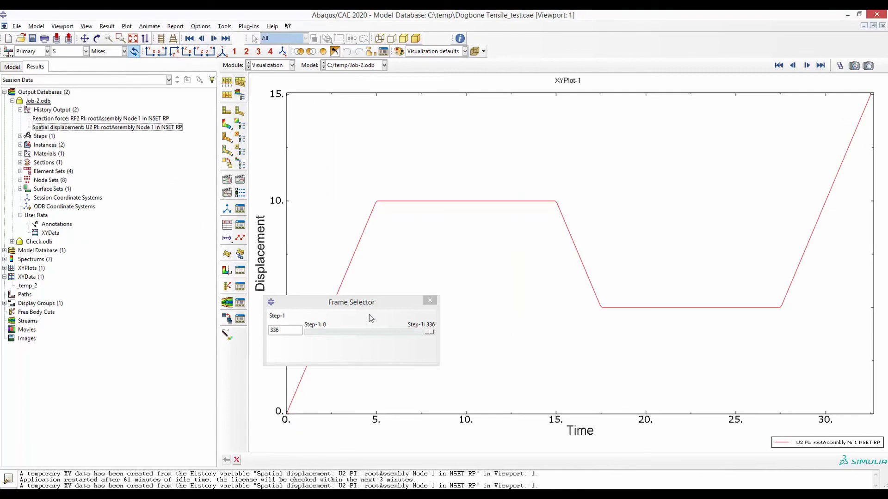
{"action": "left_click_drag", "start_coordinate": [369, 304], "coordinate": [109, 355]}
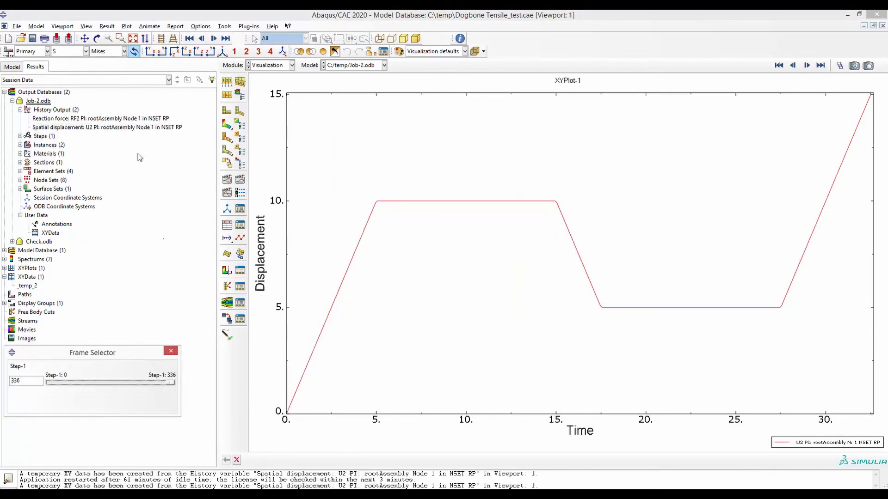
{"action": "double_click", "coordinate": [122, 119]}
Step: Save both the U2 and RF2 histories as XY data
{"action": "left_click_drag", "start_coordinate": [116, 118], "coordinate": [115, 127]}
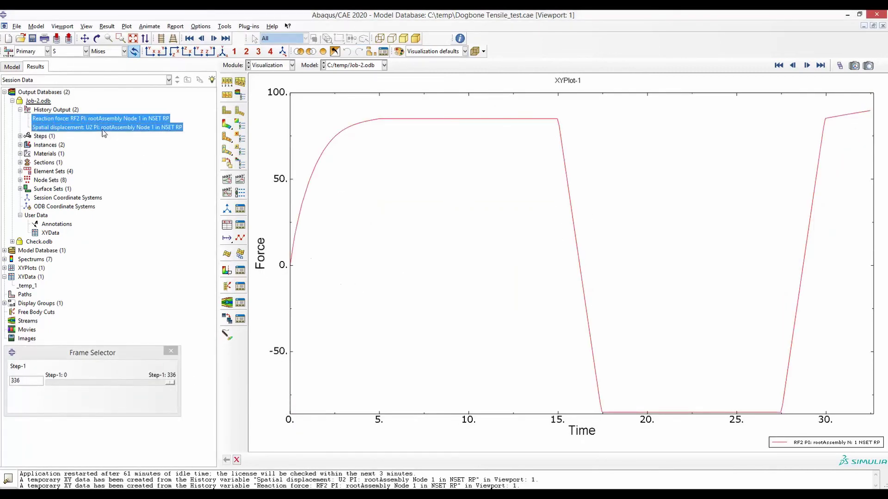
{"action": "right_click", "coordinate": [117, 126]}
{"action": "left_click", "coordinate": [138, 155]}
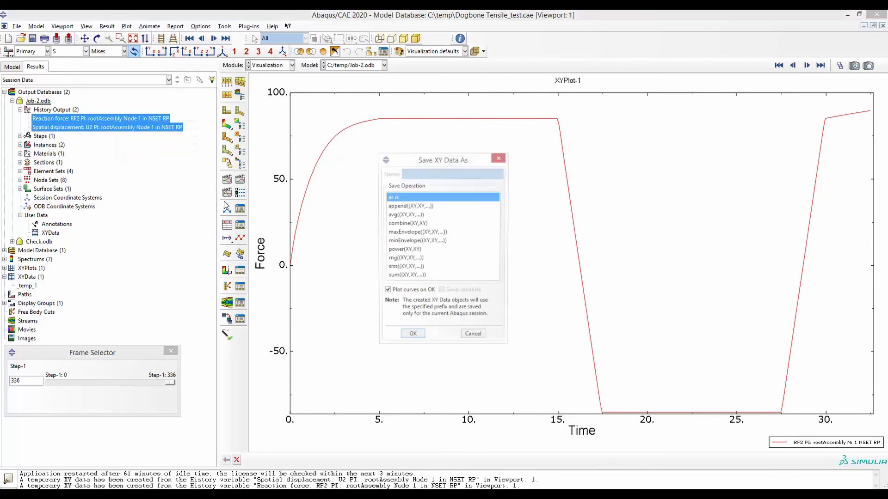
{"action": "left_click", "coordinate": [411, 336]}
{"action": "left_click_drag", "start_coordinate": [74, 355], "coordinate": [568, 276]}
Step: Plot the expression combine(U2, RF2) from Operate on XY Data as force–displacement curve _temp_1
{"action": "left_click", "coordinate": [237, 236]}
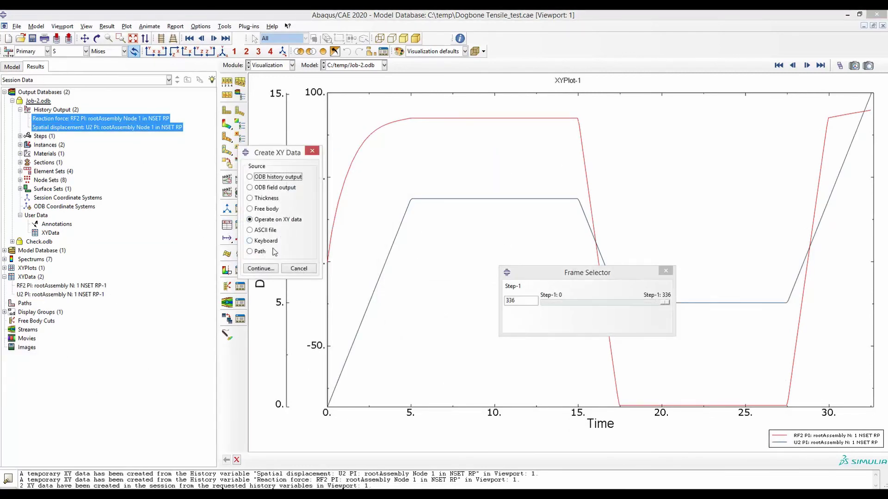
{"action": "left_click", "coordinate": [264, 268]}
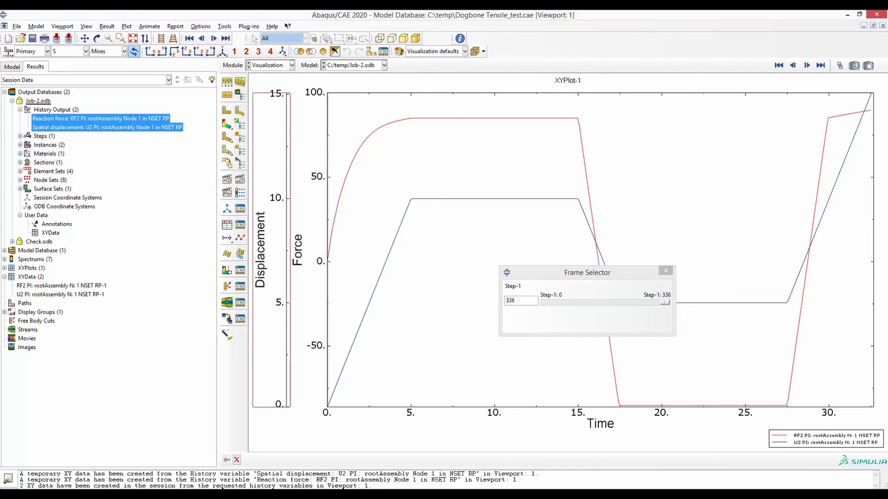
{"action": "left_click", "coordinate": [240, 238]}
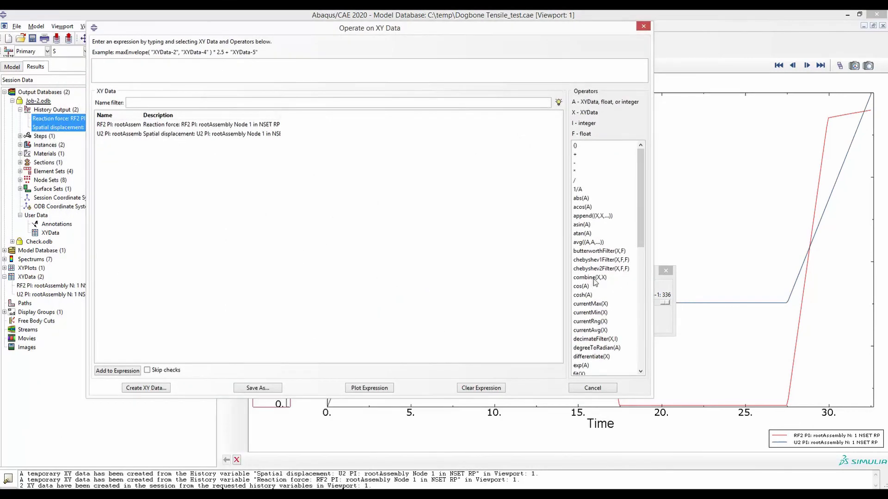
{"action": "left_click", "coordinate": [592, 278]}
{"action": "left_click", "coordinate": [209, 134]}
{"action": "left_click", "coordinate": [210, 124]}
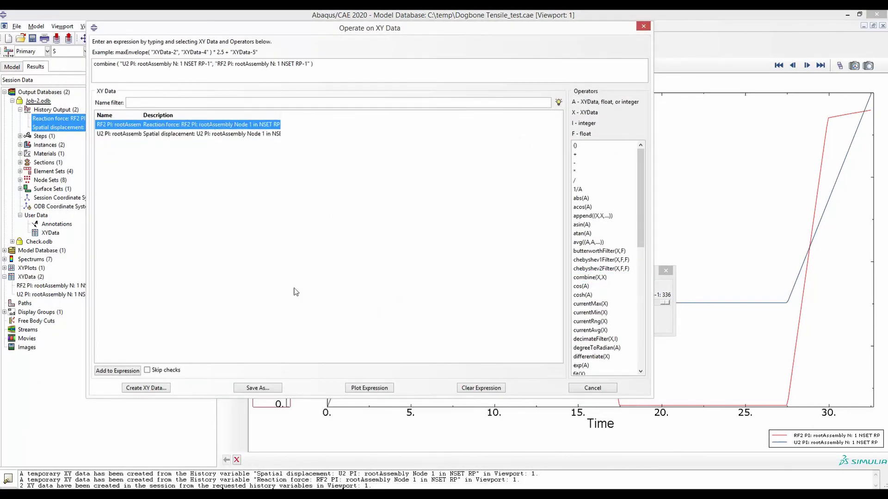
{"action": "left_click", "coordinate": [366, 387]}
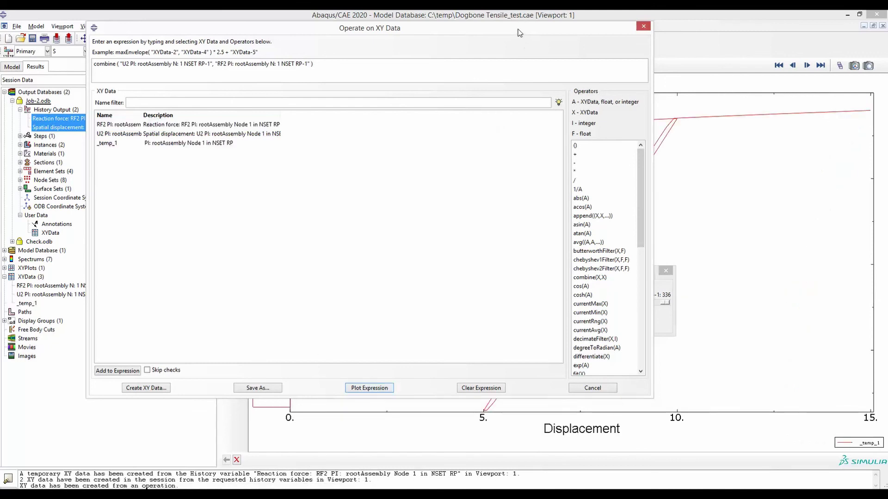
{"action": "left_click", "coordinate": [593, 388]}
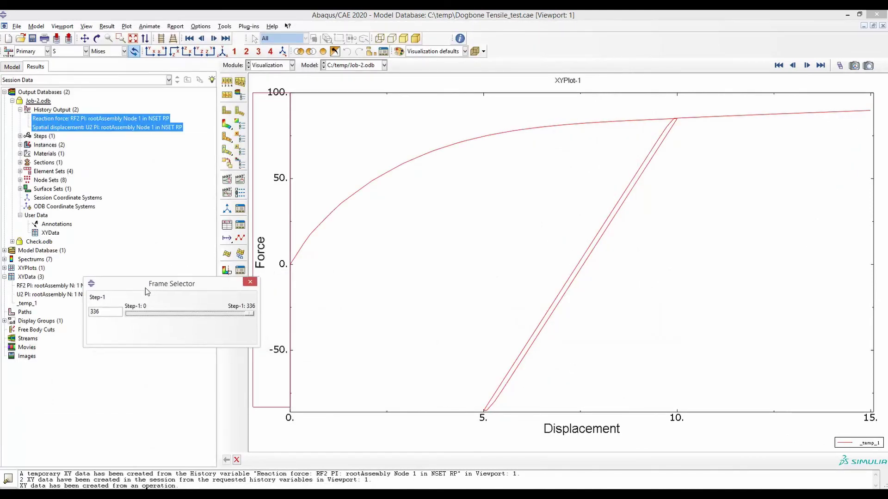